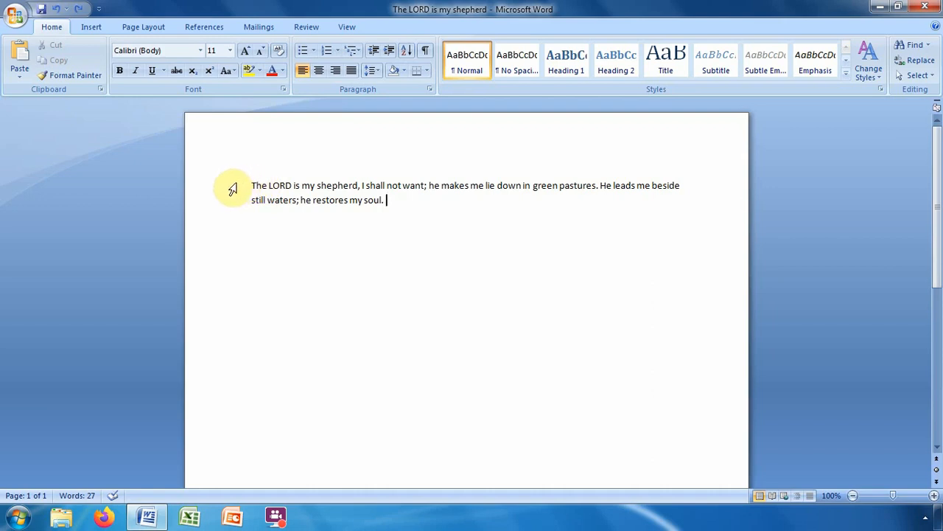
Copy the Psalm sentence and paste it again right after "soul." in the same paragraph.
left_click_drag(233, 188, 254, 204)
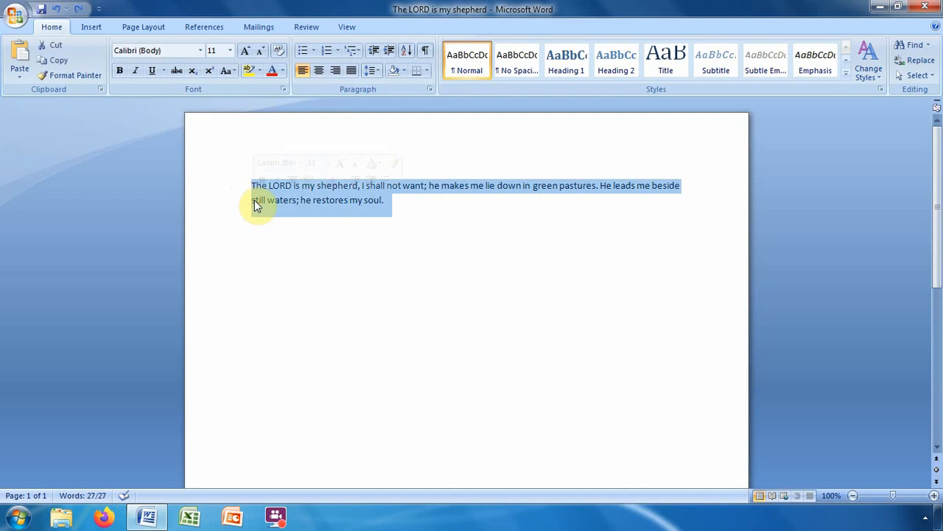
right_click(264, 199)
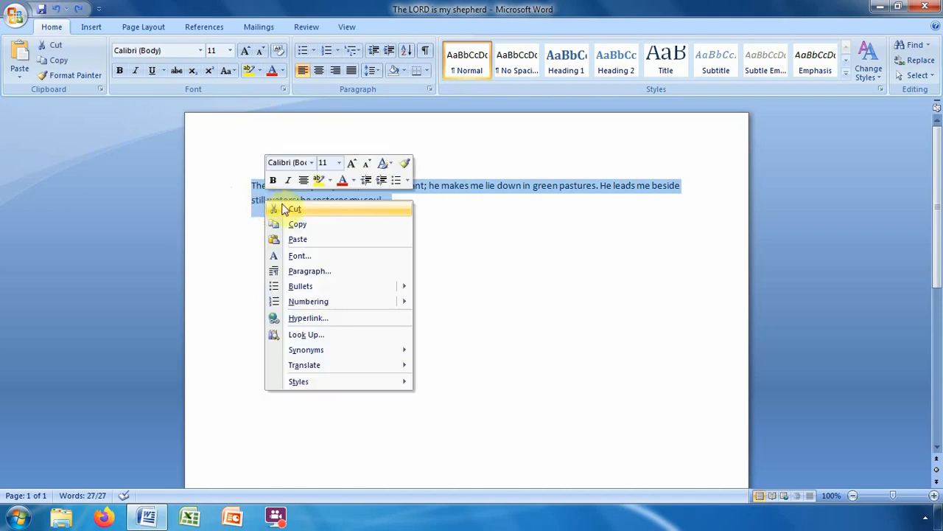
left_click(300, 223)
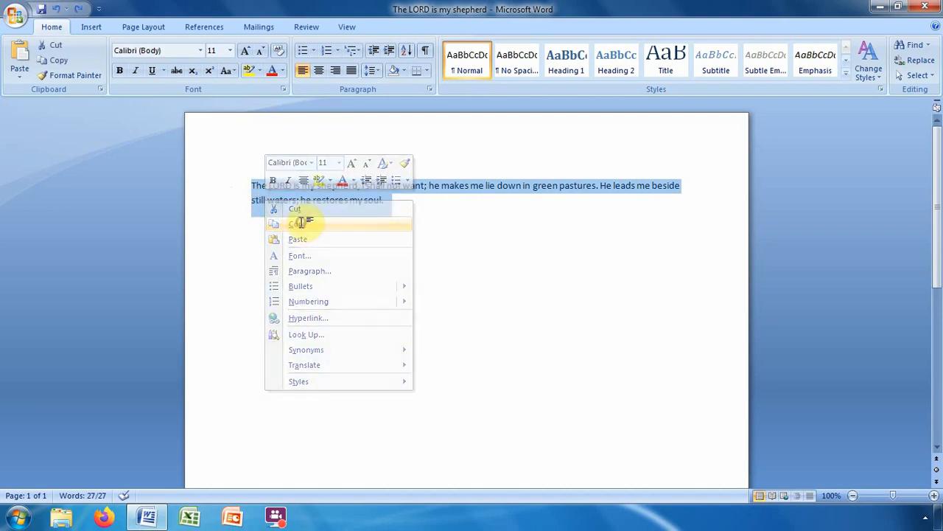
left_click(396, 200)
right_click(396, 203)
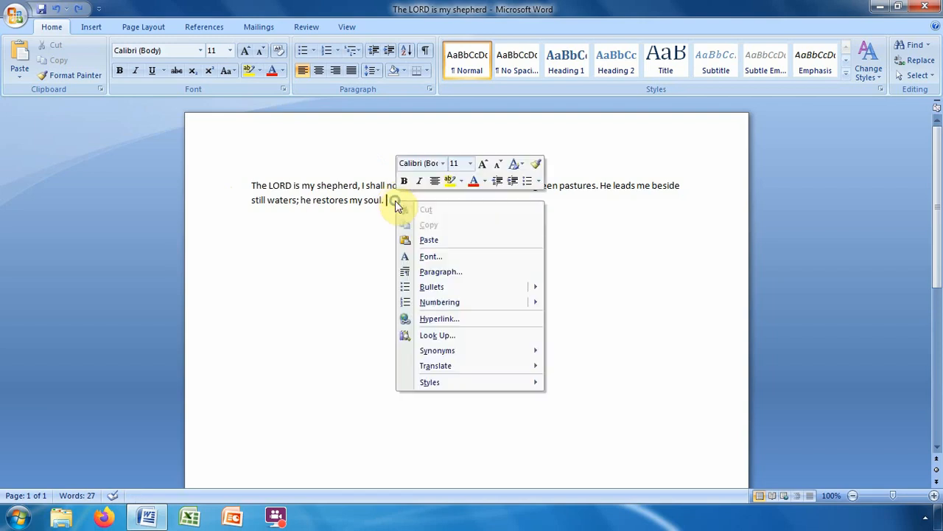
left_click(432, 241)
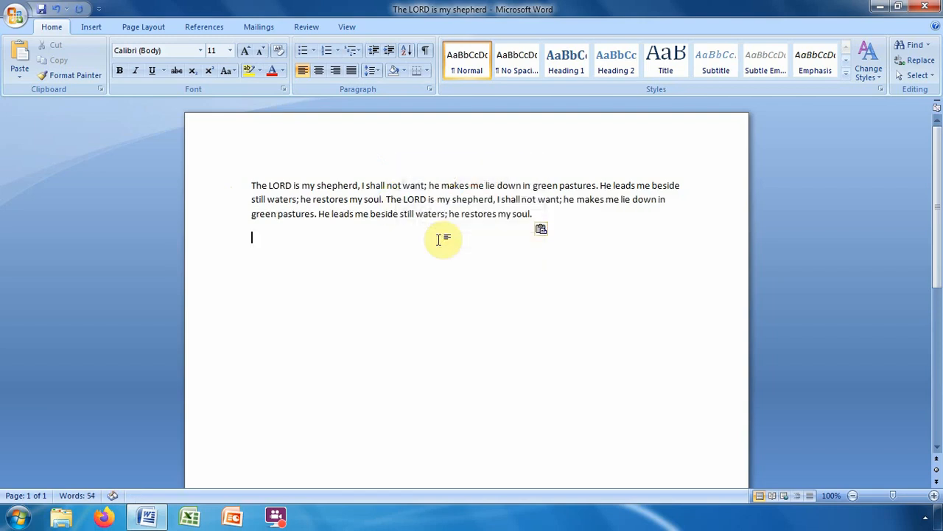
Copy the doubled Psalm paragraph and paste it on the empty line below as a second paragraph.
left_click_drag(211, 185, 258, 224)
right_click(258, 224)
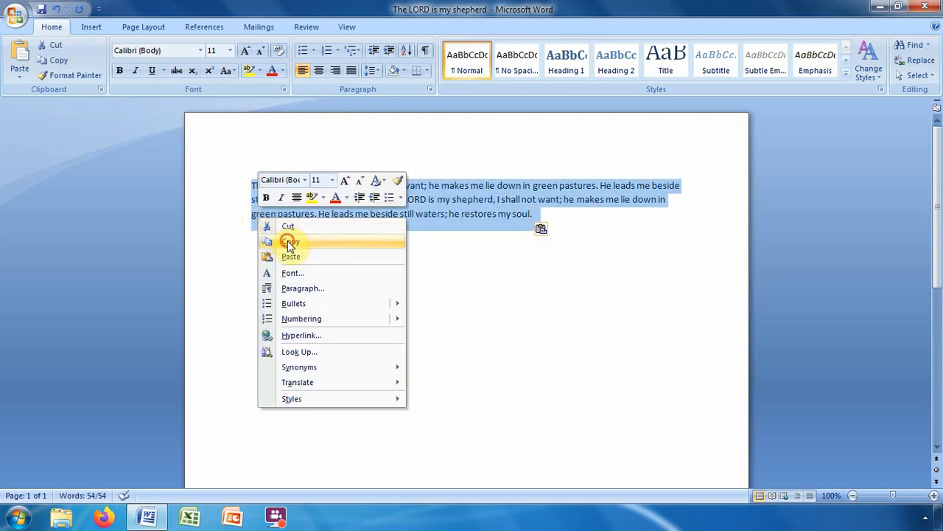
left_click(287, 240)
left_click(267, 244)
right_click(254, 237)
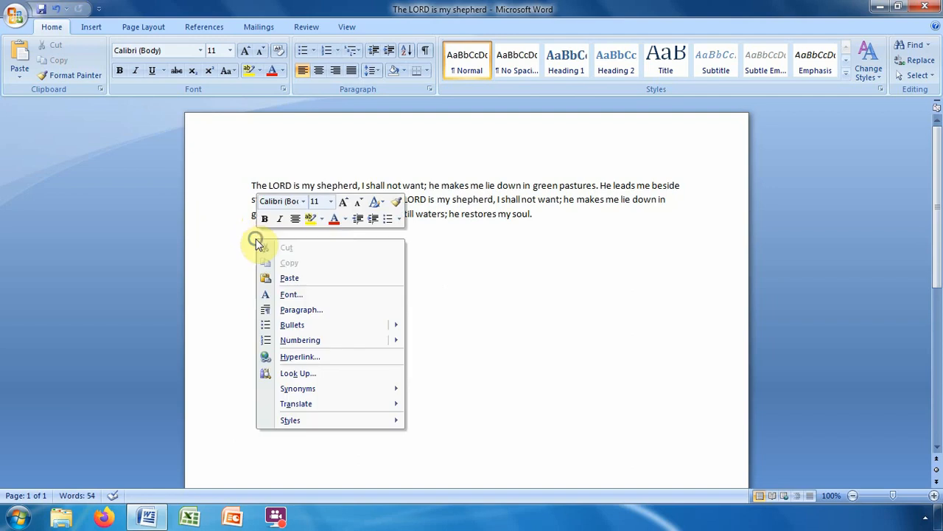
left_click(288, 277)
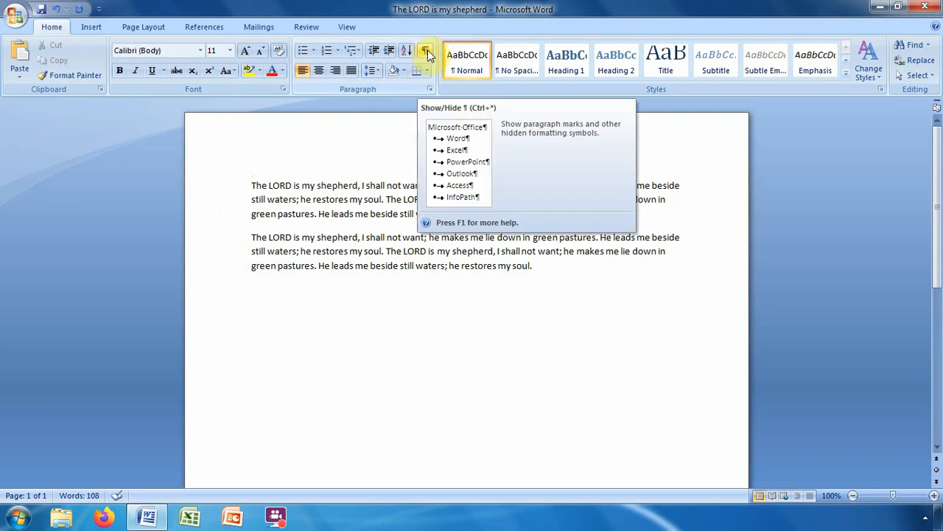
Turn on Show/Hide ¶ to display paragraph marks and space dots.
left_click(428, 54)
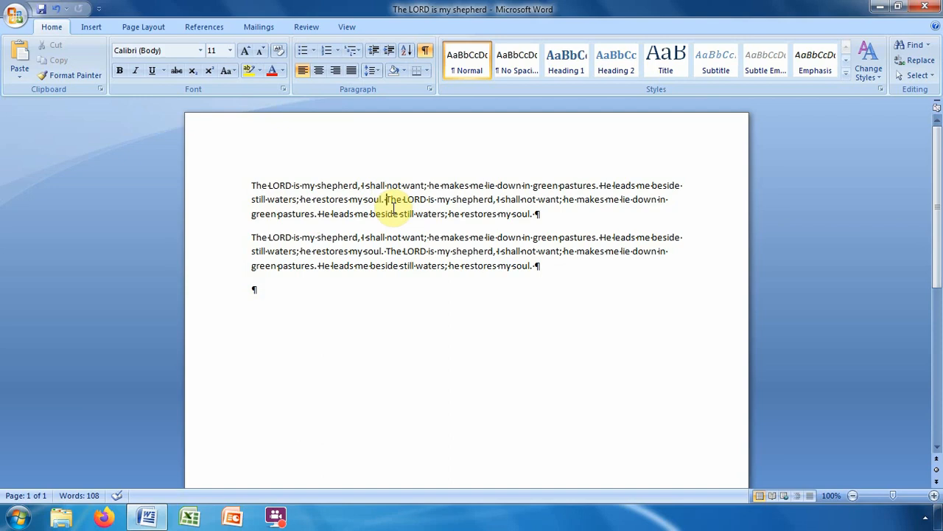
Break paragraph one before its second "The LORD is my shepherd" sentence.
key("Return")
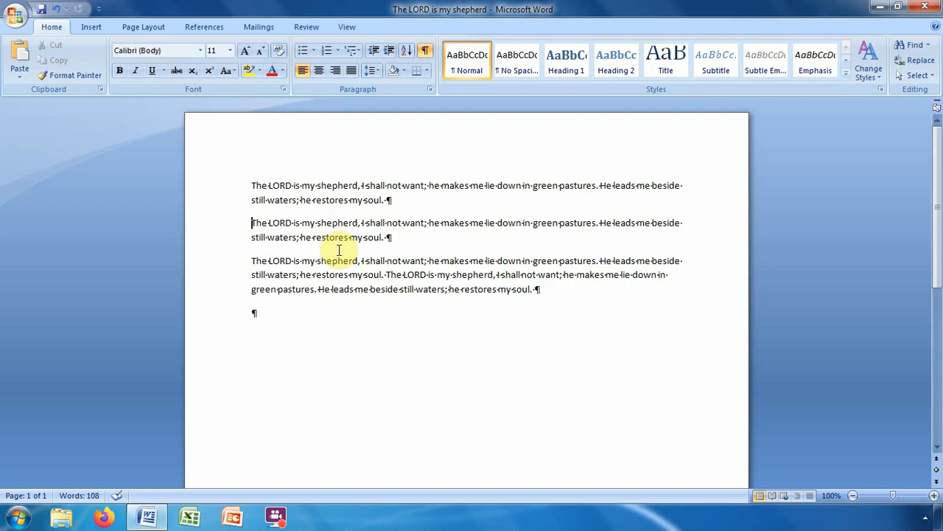
left_click(253, 222)
Delete the paragraph break so the split sentence rejoins paragraph one.
key("BackSpace")
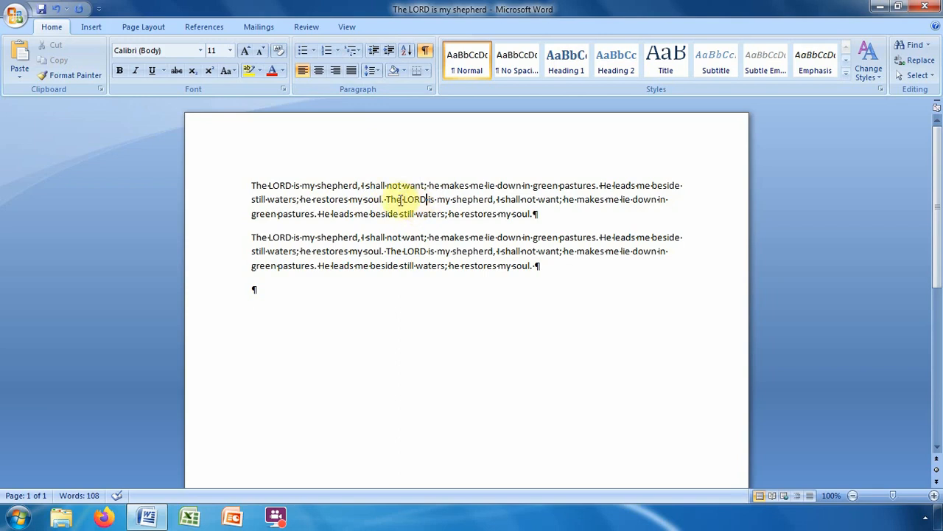
Center-align the first Psalm paragraph.
left_click(319, 71)
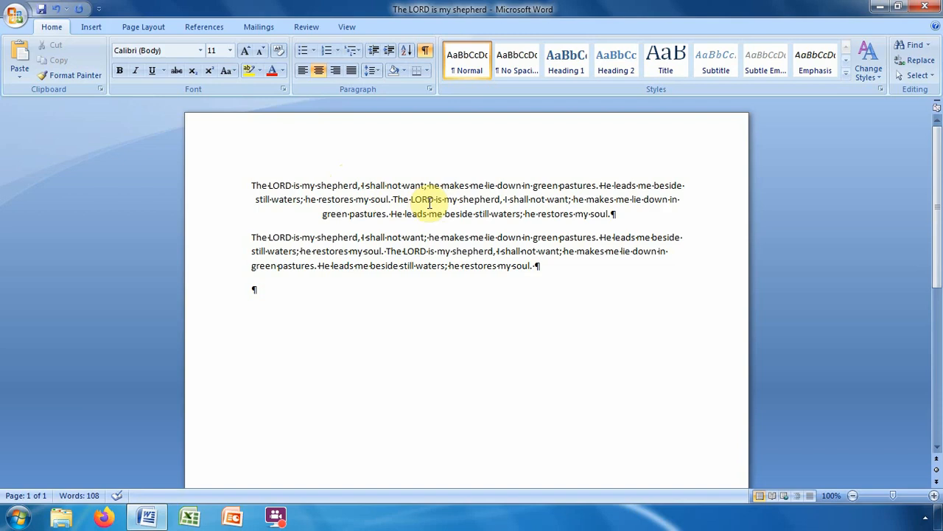
Switch the first Psalm paragraph from centred to right-aligned.
left_click(337, 72)
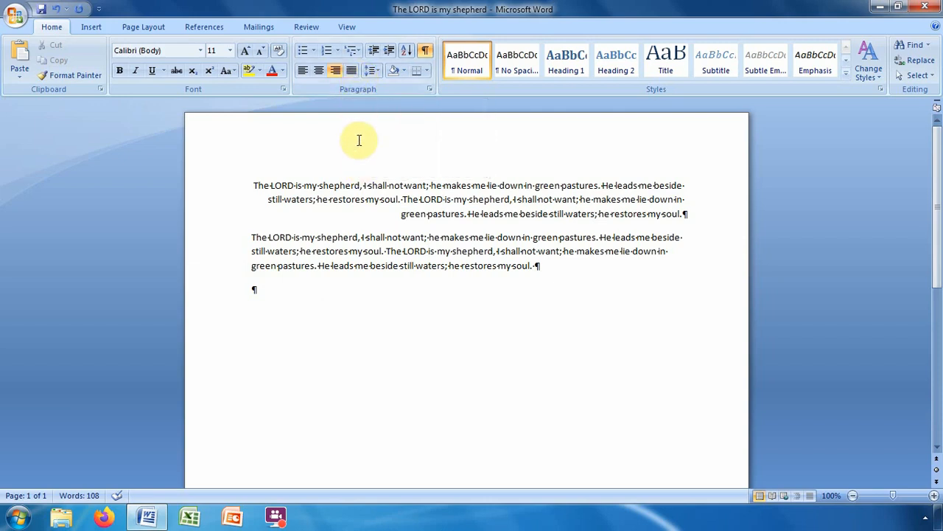
Justify the first Psalm paragraph so its lines stretch to both margins.
left_click(353, 70)
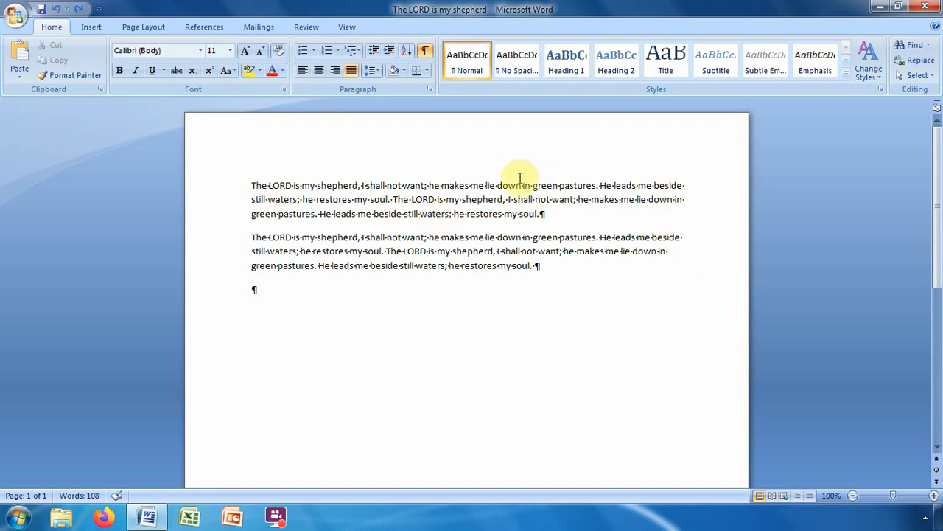
left_click(436, 201)
Set the first Psalm paragraph's line spacing to 2.5.
left_click(378, 70)
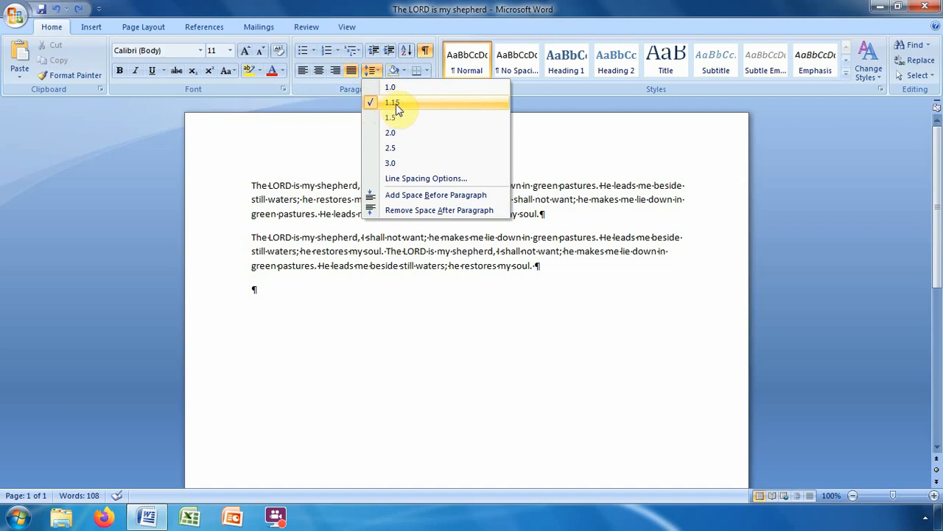
left_click(394, 150)
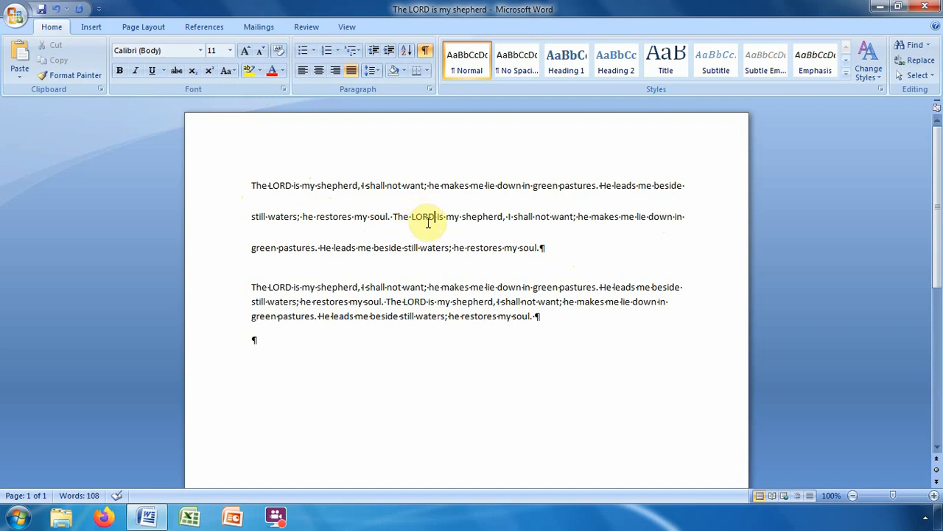
left_click(375, 71)
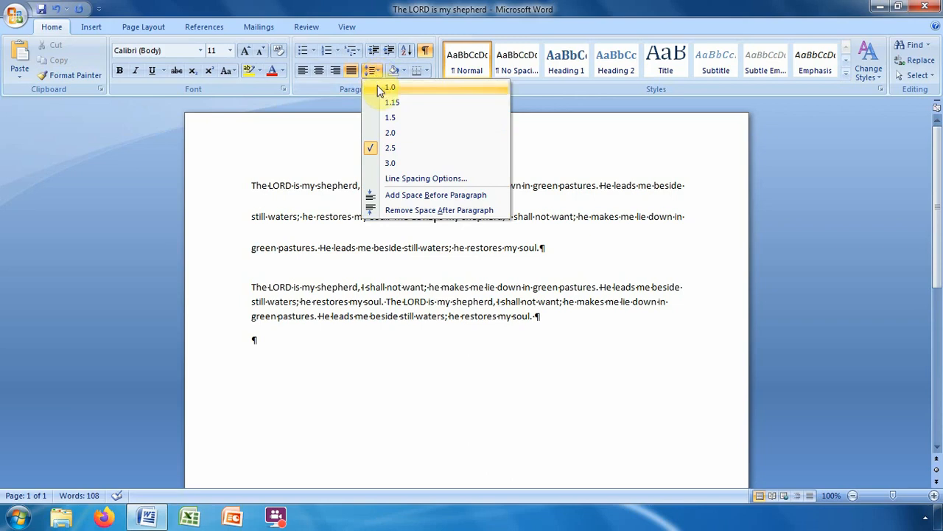
Change the first paragraph's line spacing back to 1.0.
left_click(379, 88)
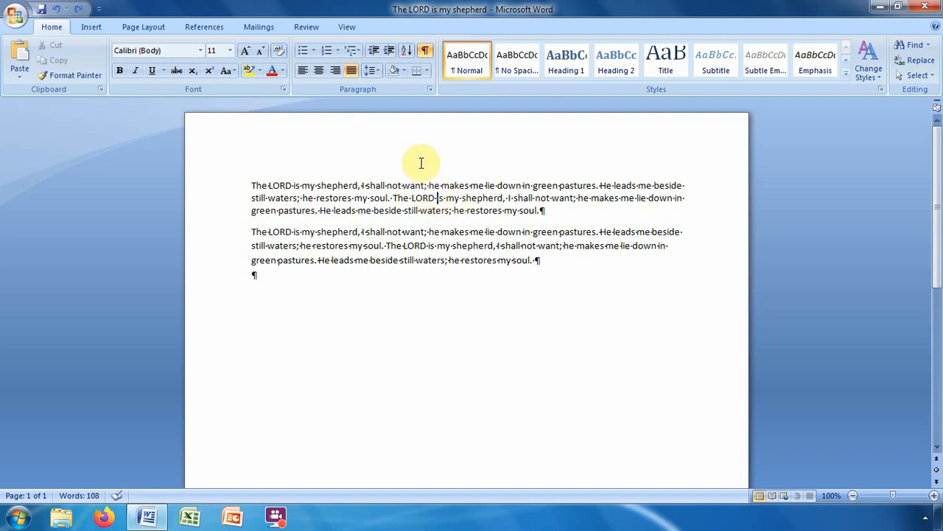
Remove the space after the first Psalm paragraph and add space before it instead.
left_click(376, 69)
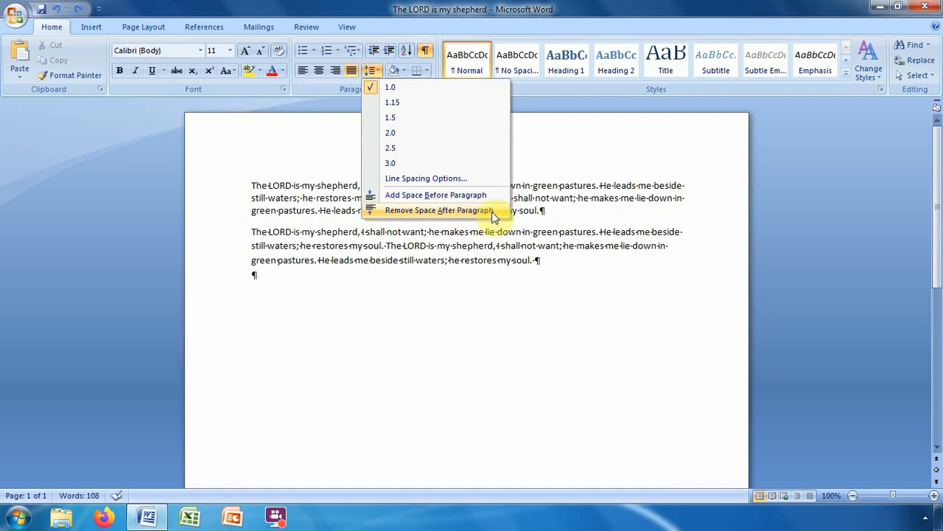
left_click(419, 211)
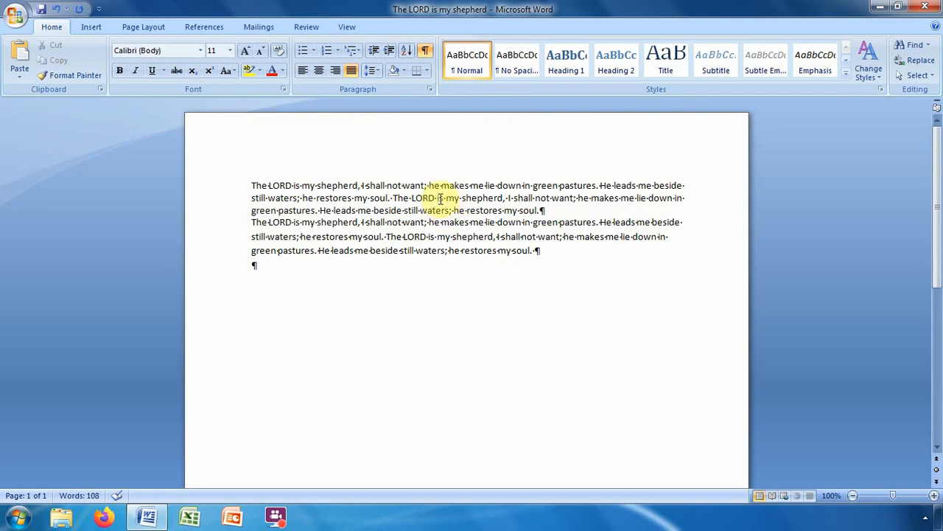
left_click(376, 70)
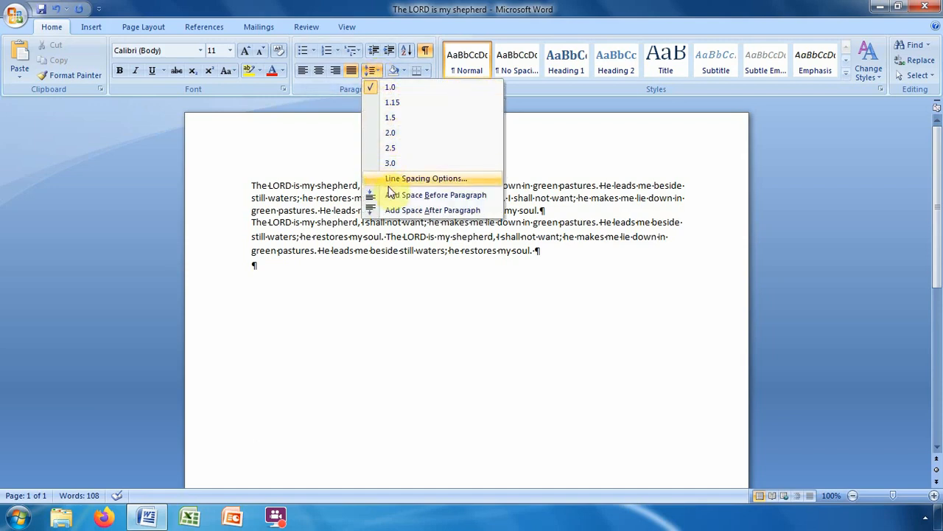
left_click(457, 196)
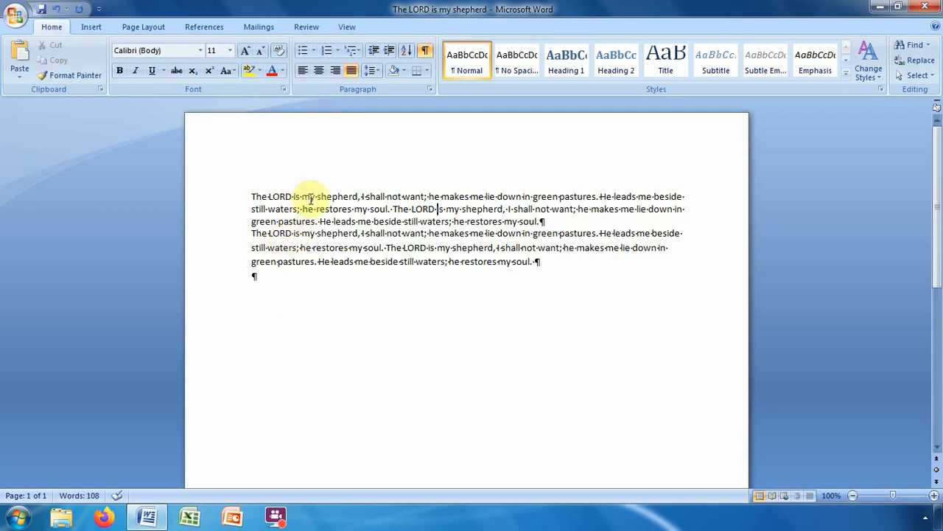
Apply Add Space After Paragraph to the first Psalm paragraph.
left_click(374, 71)
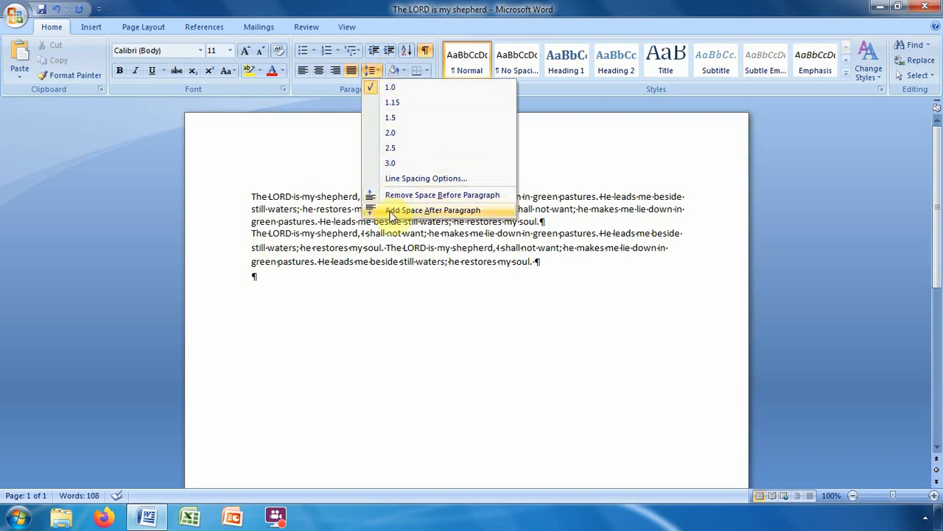
left_click(461, 212)
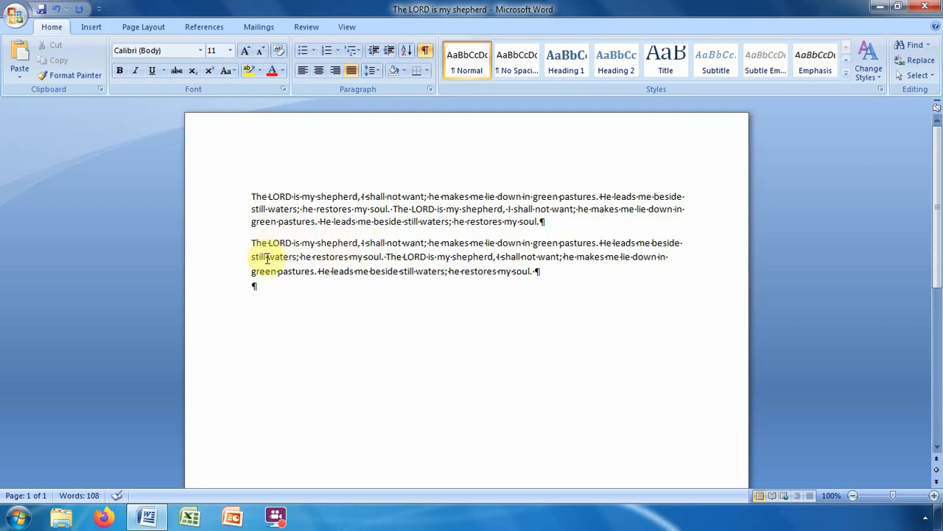
Break the second paragraph after 'shepherd,' and before 'He leads', the second 'The LORD', 'he makes me lie down', 'he restores my soul.'.
left_click(362, 242)
left_click(362, 242)
key("Return")
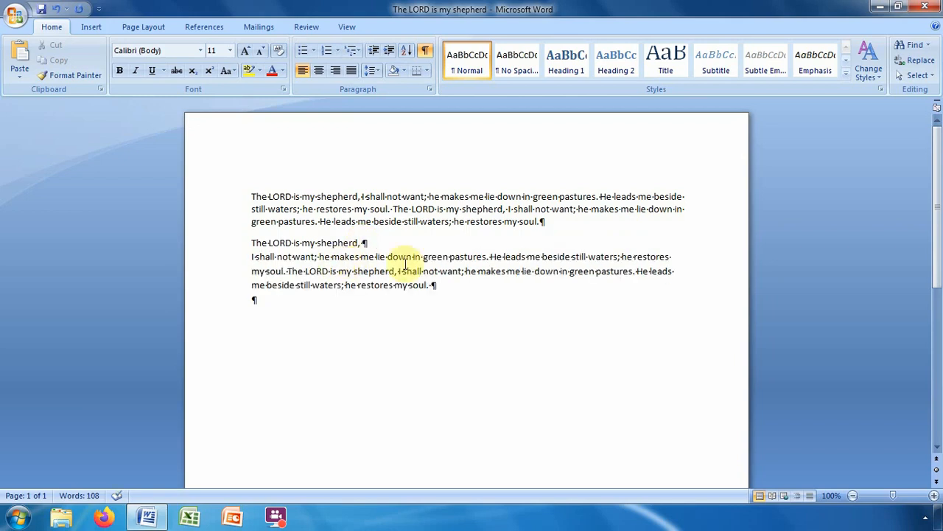
left_click(490, 256)
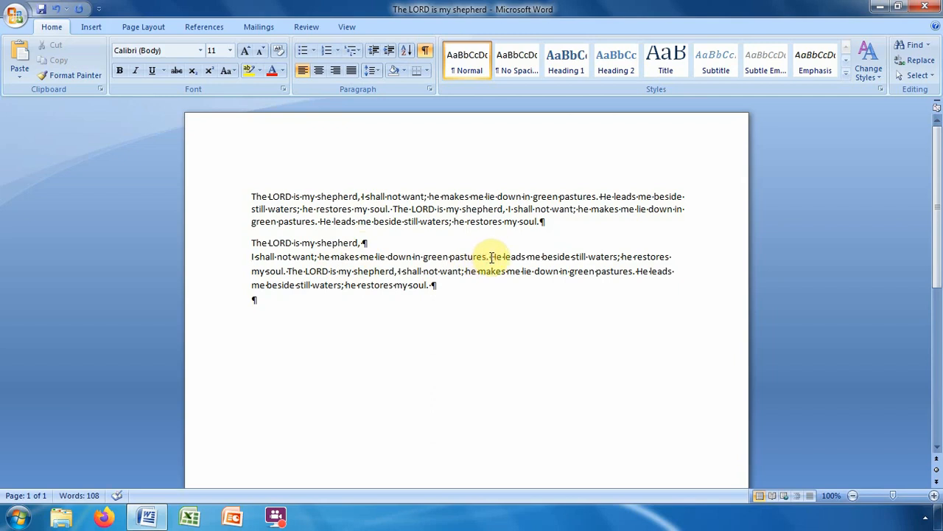
key("Return")
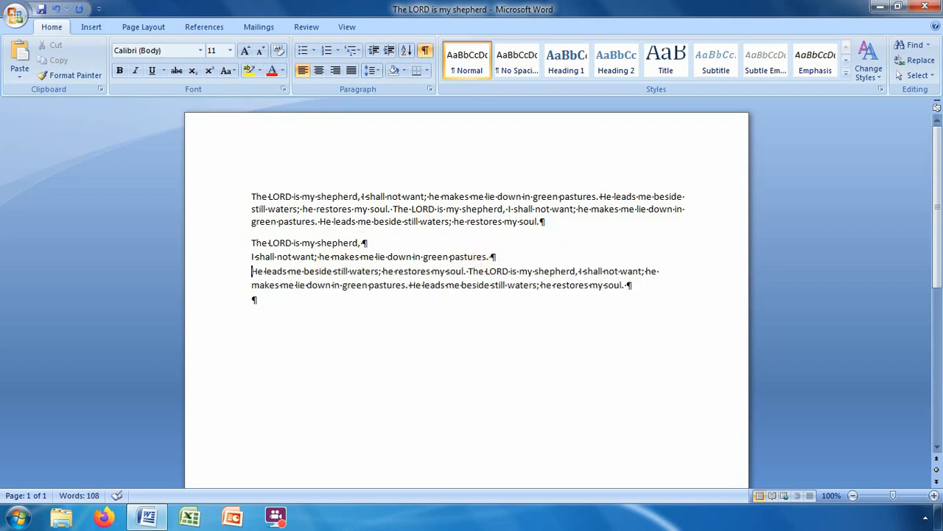
left_click(470, 270)
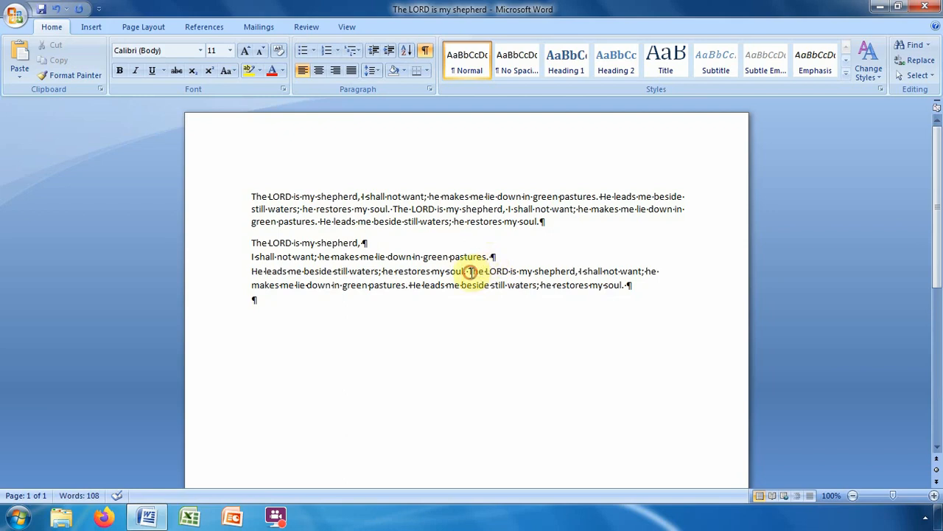
key("Return")
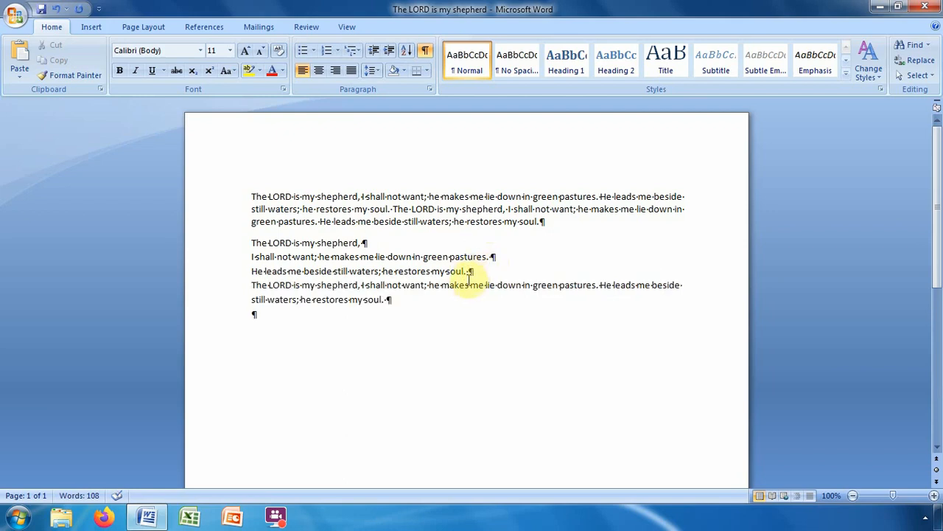
left_click(429, 285)
key("Return")
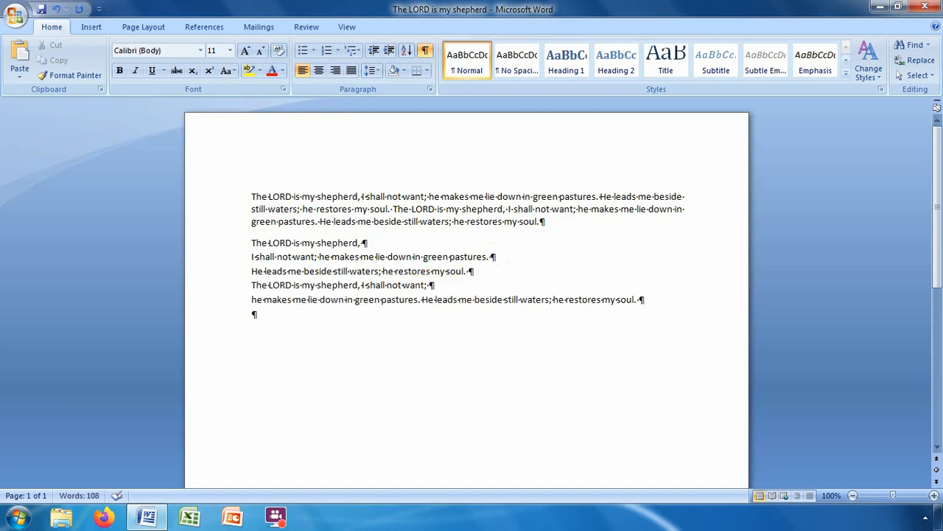
left_click(555, 299)
key("Return")
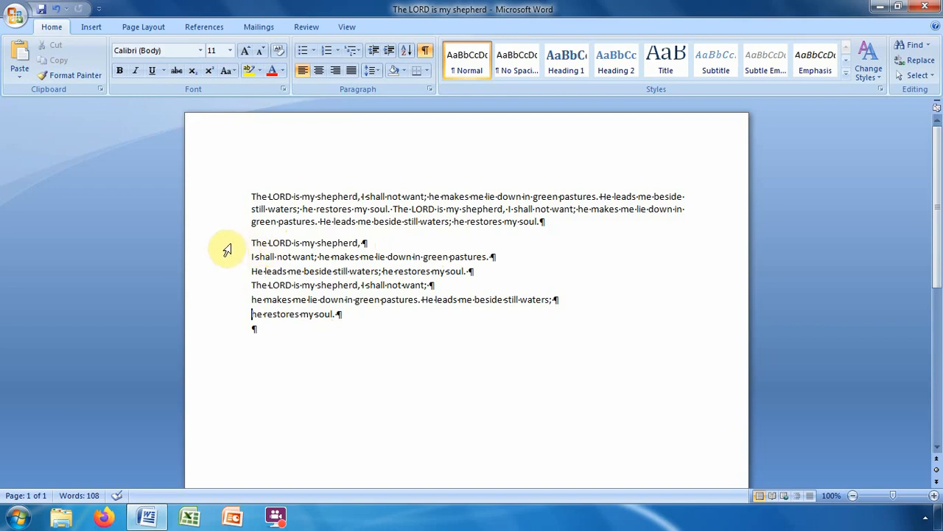
Select the six separated Psalm lines and bring up the Bullet Library.
left_click_drag(228, 246, 267, 316)
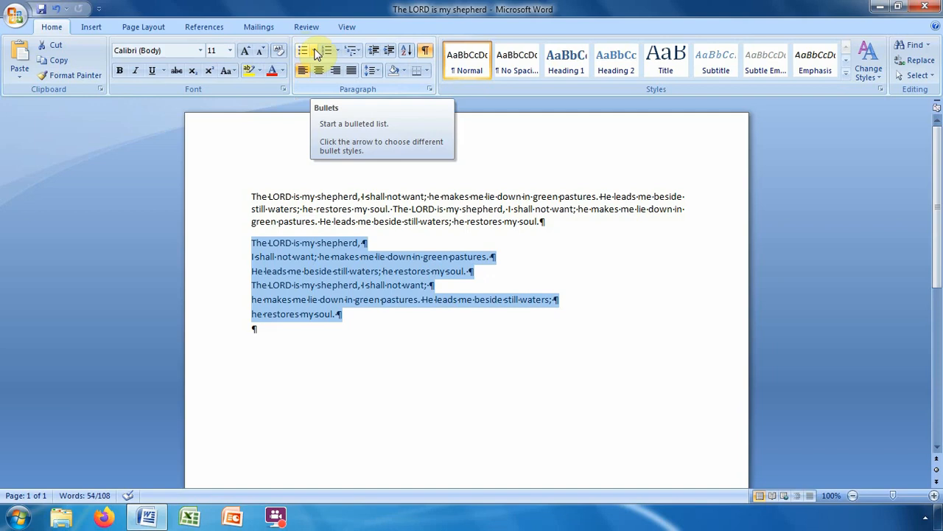
left_click(316, 51)
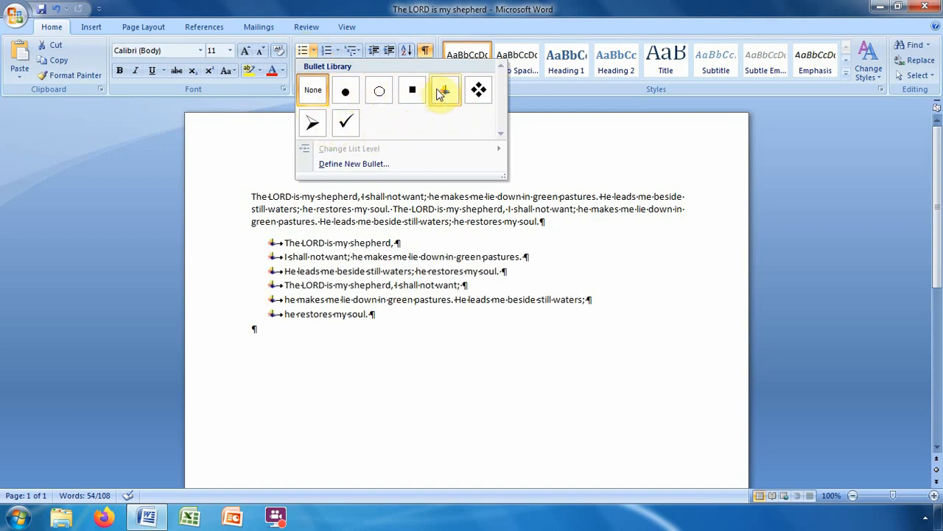
Apply filled-dot bullets to the six lines, then toggle Show/Hide ¶ off and back on.
left_click(348, 91)
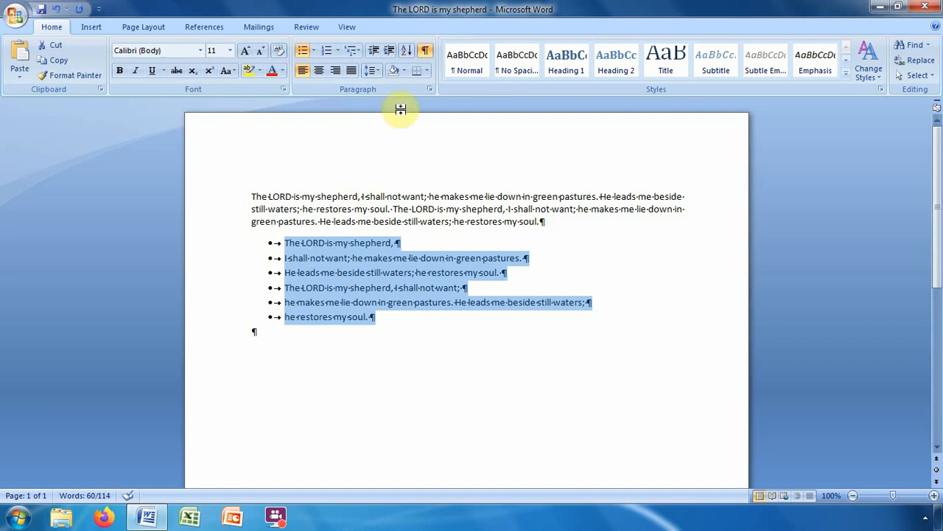
left_click(426, 51)
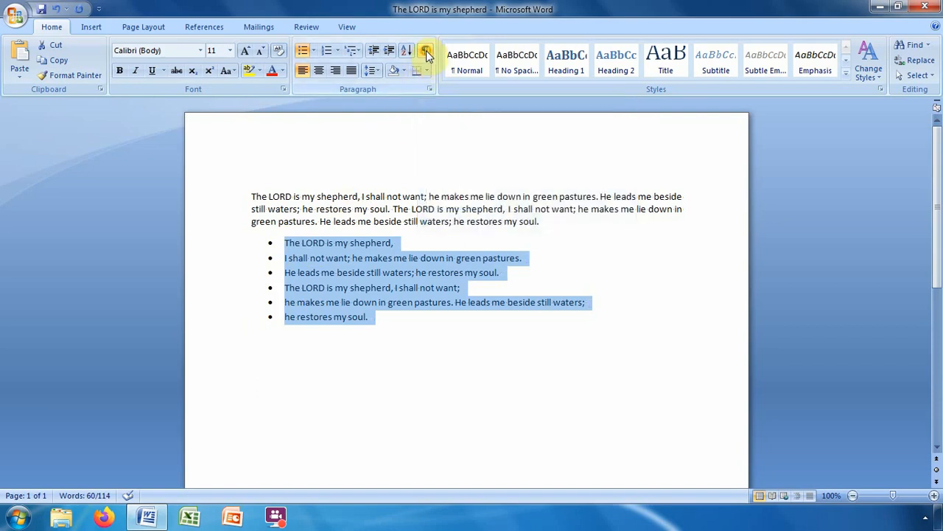
left_click(427, 52)
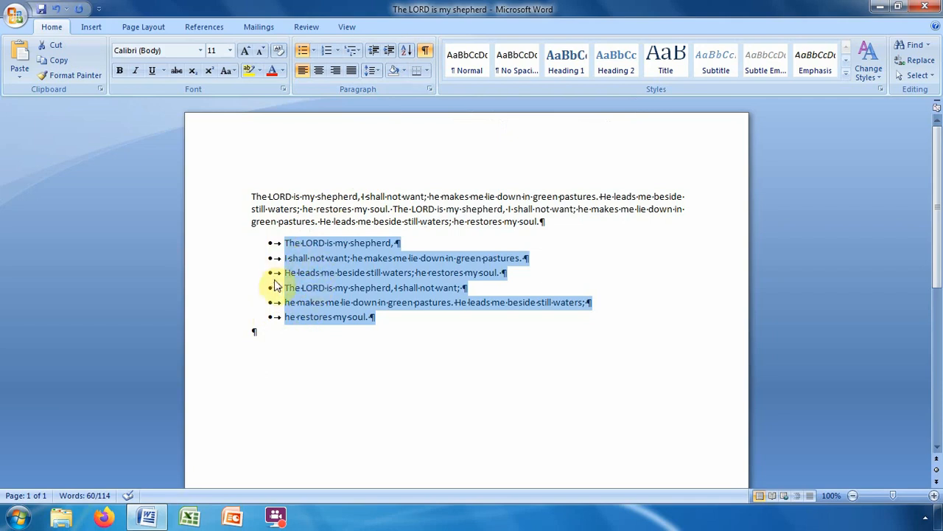
Move the bulleted list back to the left margin.
key("ctrl+z")
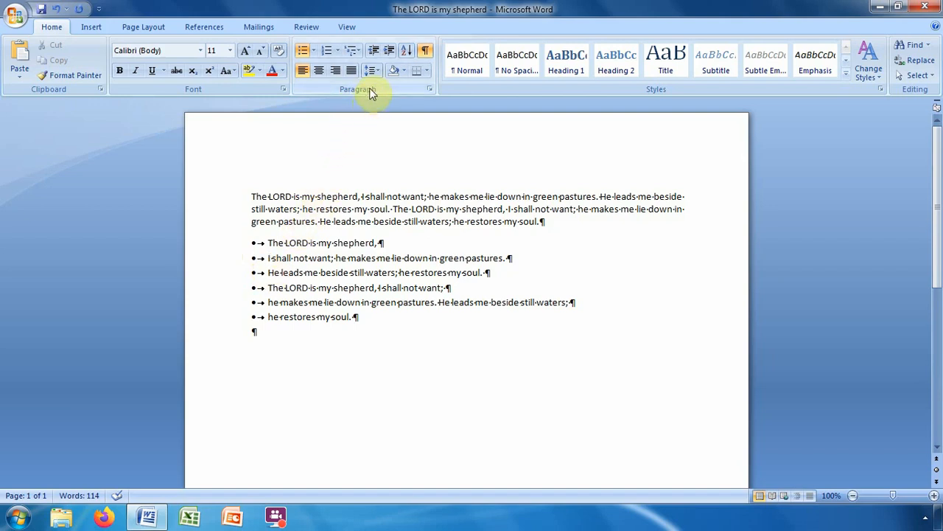
Demote the 'I shall not want' bullet one level and the 'He leads me' bullet two levels.
left_click(390, 51)
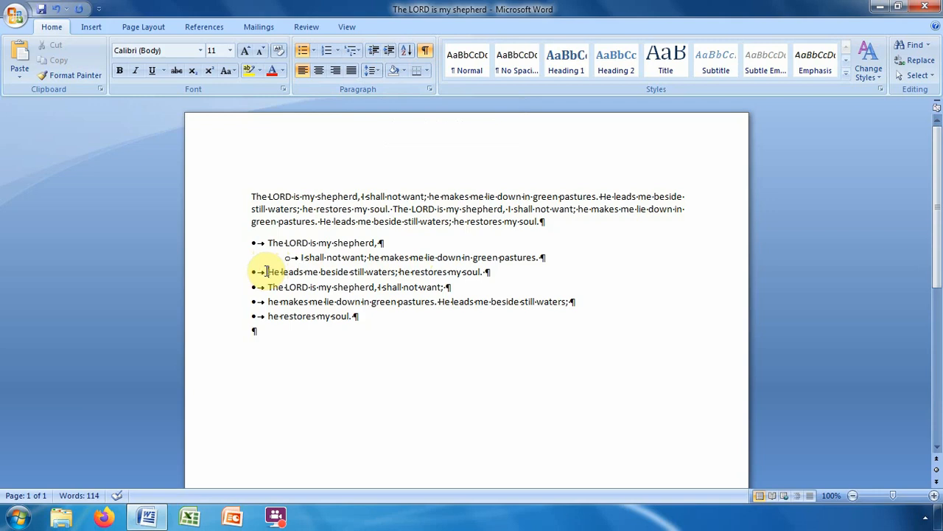
left_click(388, 51)
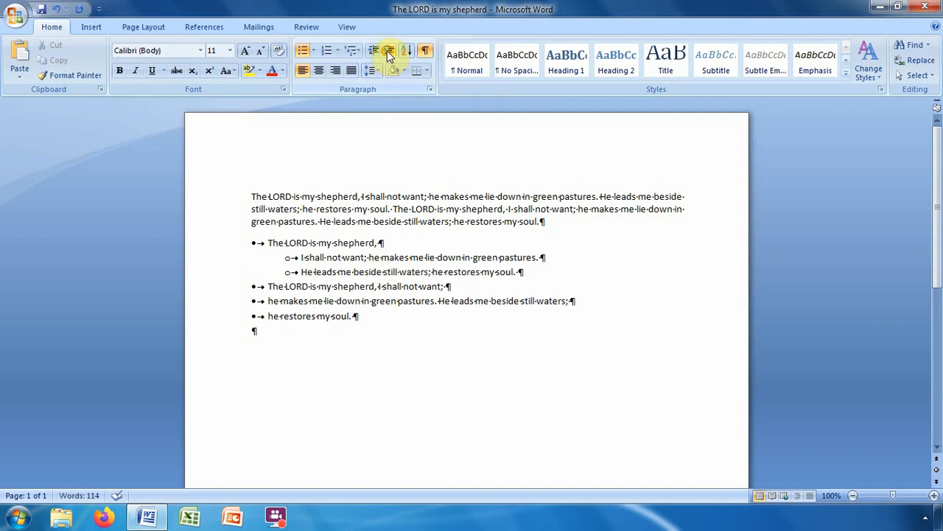
left_click(388, 52)
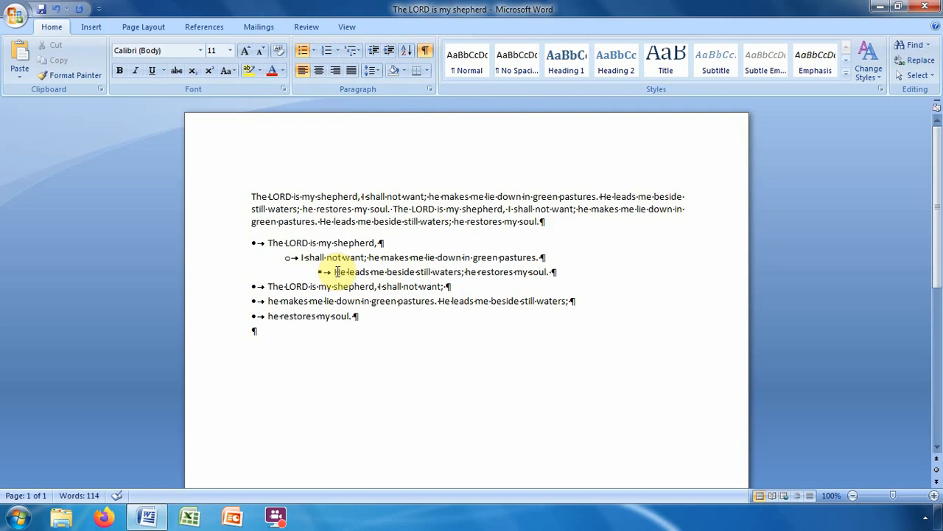
Indent the fourth bullet line two levels deeper, then raise it back to the second level.
left_click(267, 286)
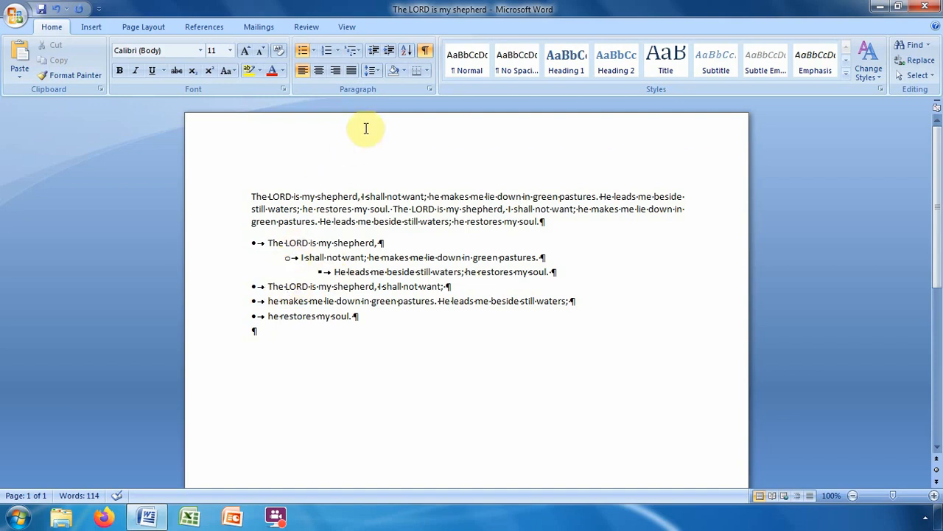
left_click(390, 50)
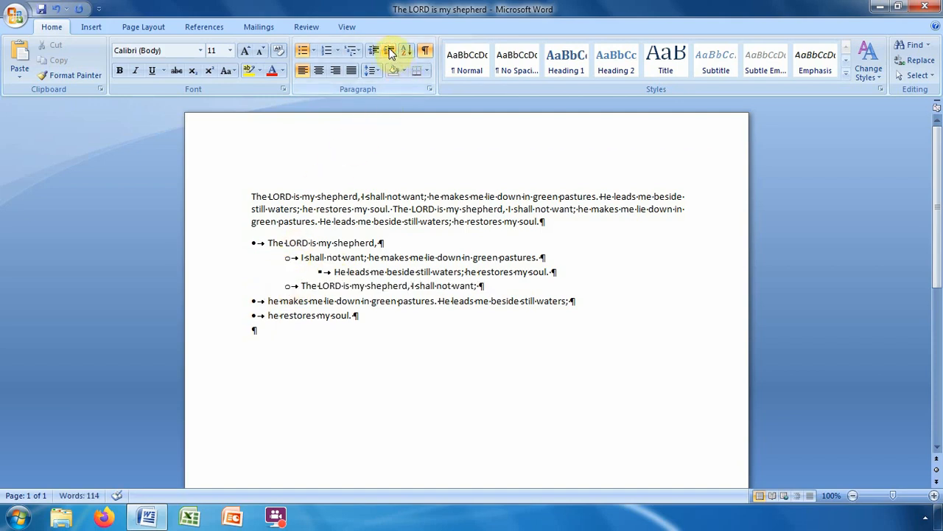
left_click(389, 50)
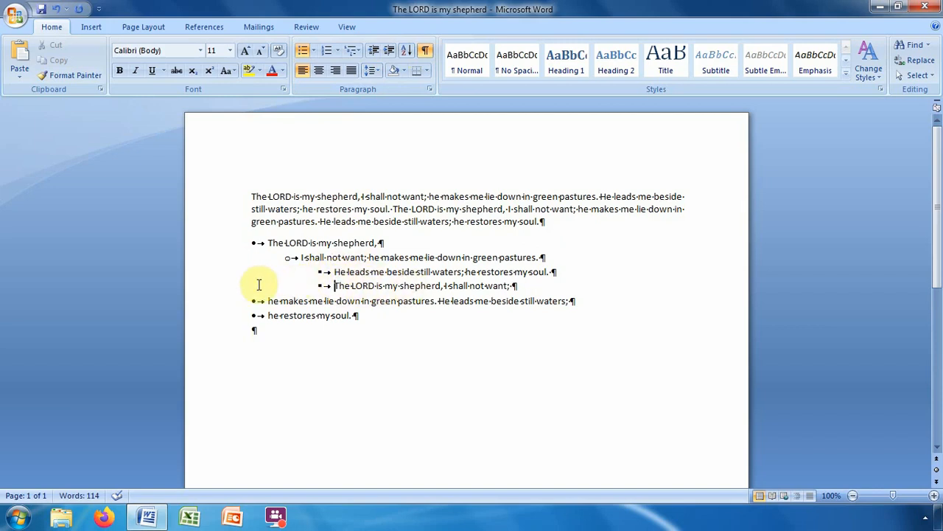
left_click(376, 54)
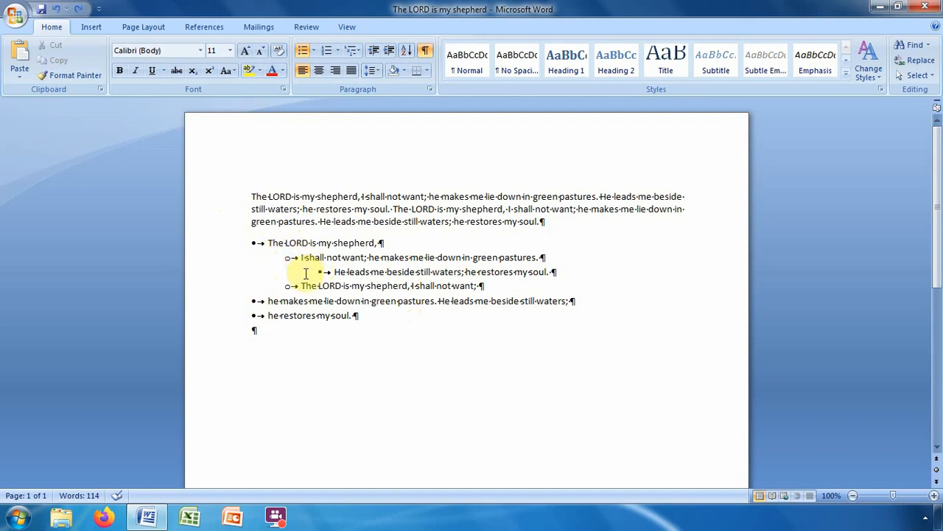
Promote the 'I shall not want', 'He leads me' and indented 'The LORD is my shepherd' lines to top level.
left_click(376, 52)
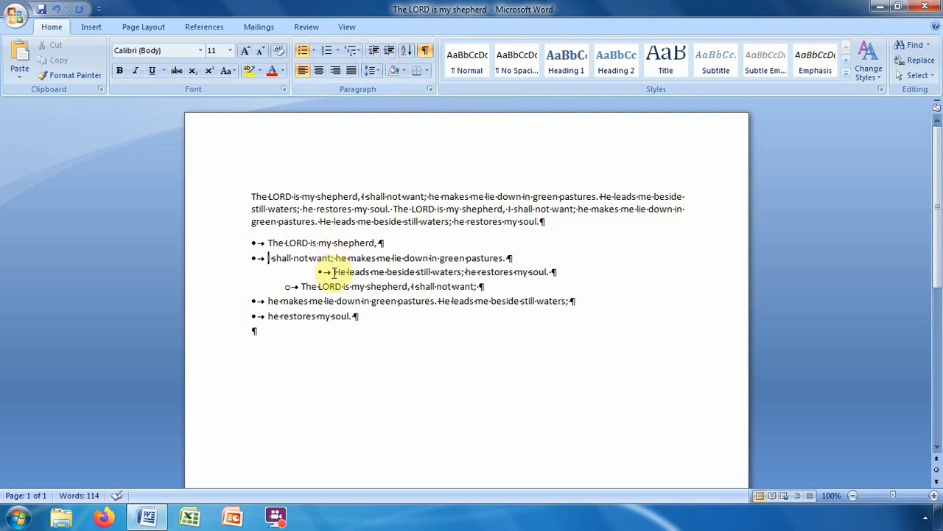
left_click(374, 52)
left_click(375, 52)
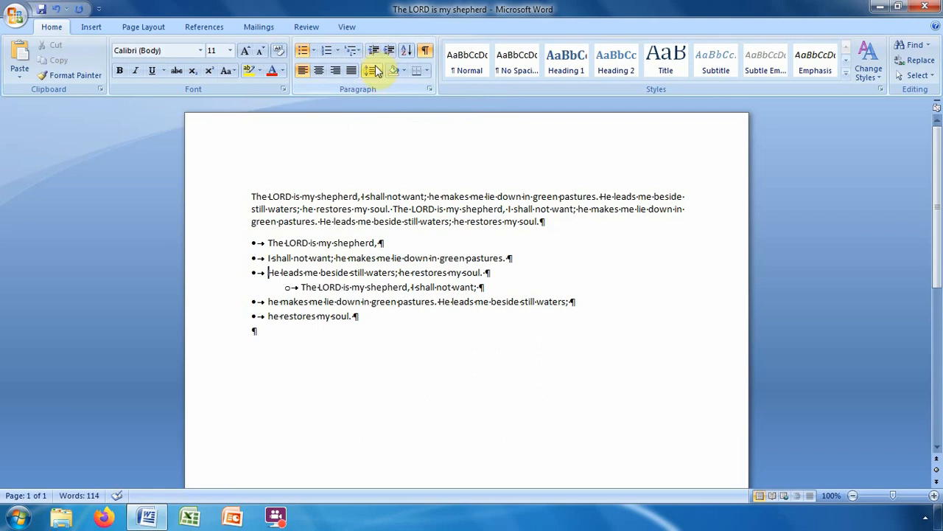
left_click(301, 287)
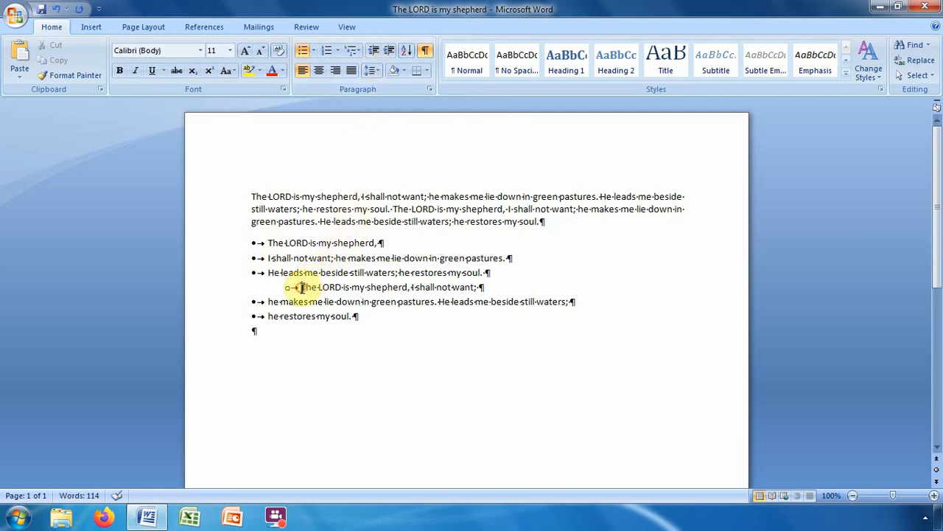
left_click(375, 52)
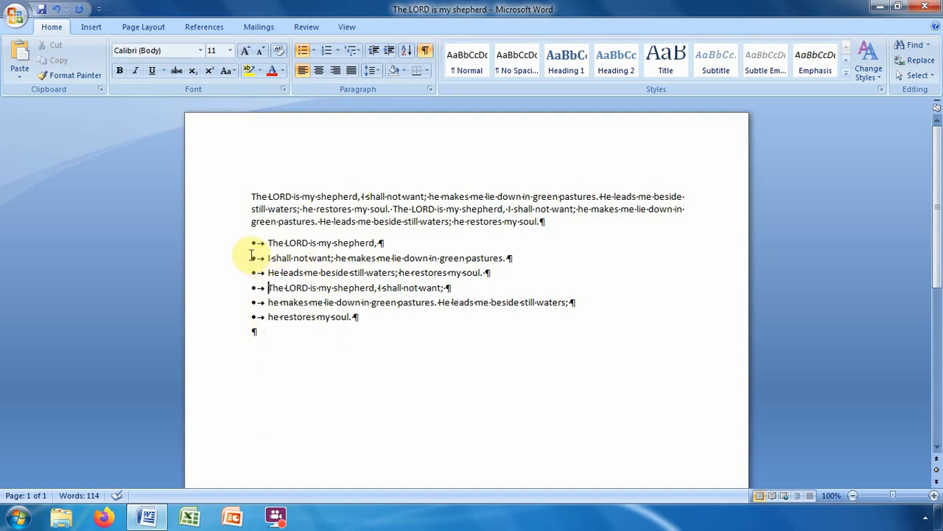
Convert the six bulleted lines into a 1. 2. 3. numbered list and deselect it.
left_click_drag(231, 248, 304, 317)
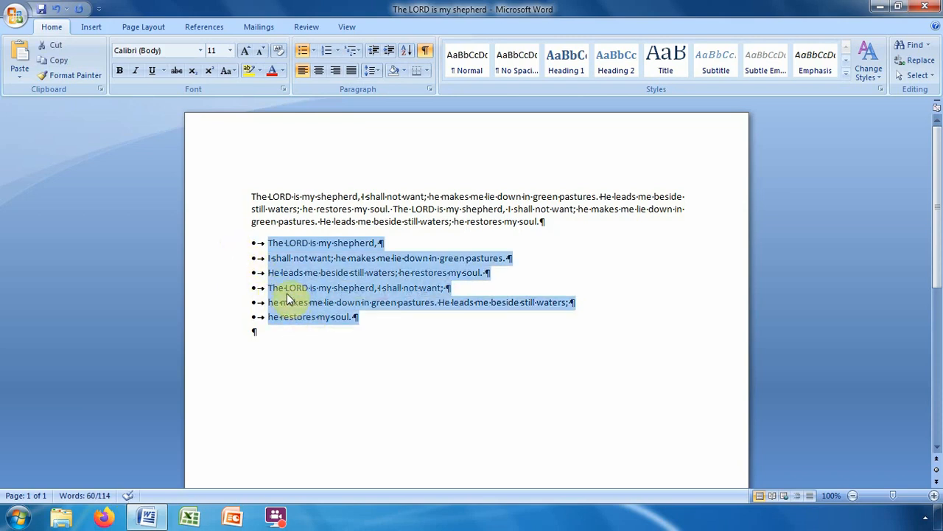
left_click(338, 54)
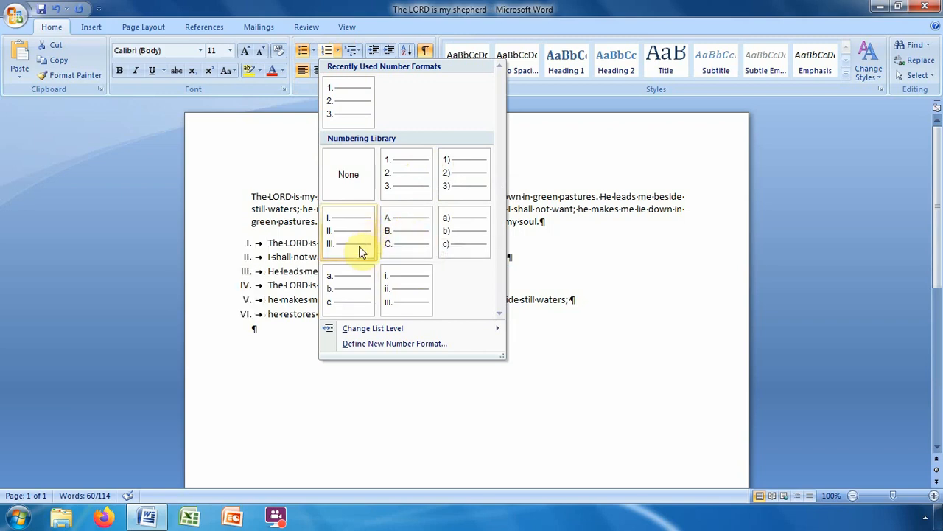
left_click(350, 103)
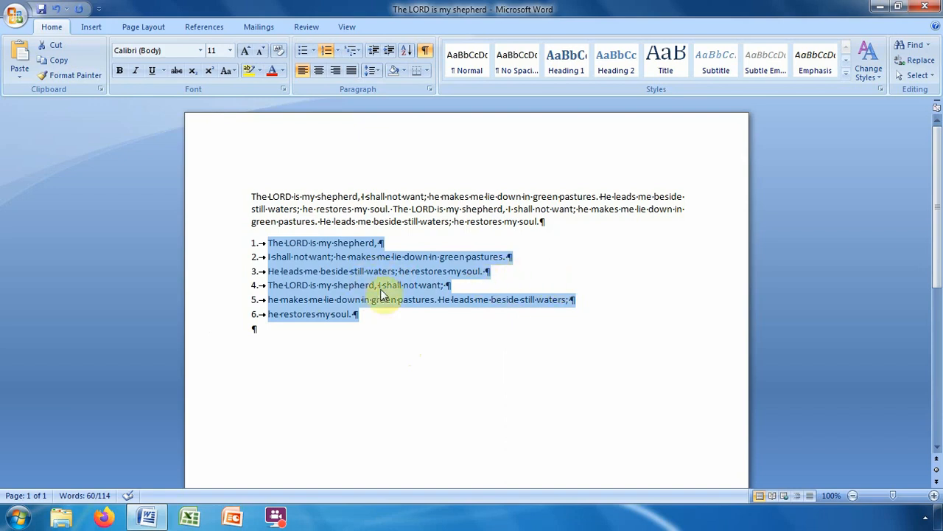
left_click(516, 278)
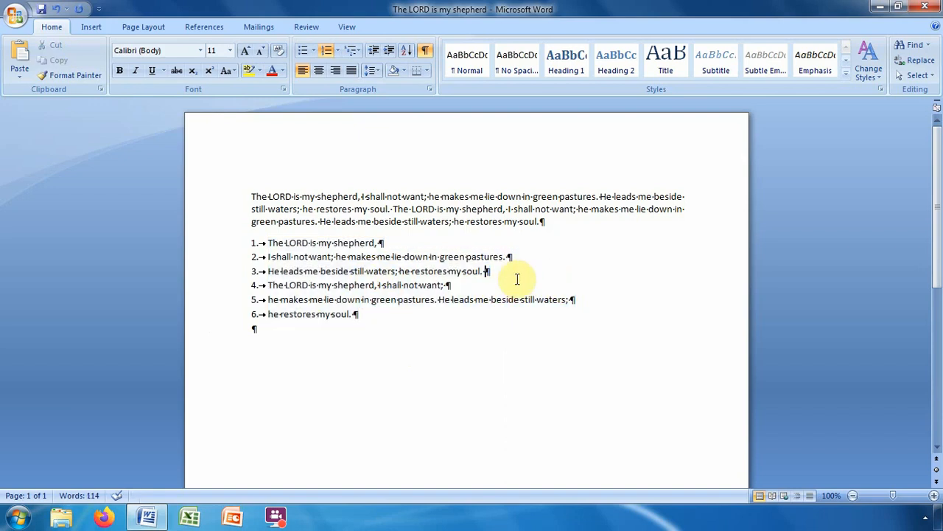
Shade the whole first Psalm paragraph Light Green and deselect it.
double_click(230, 202)
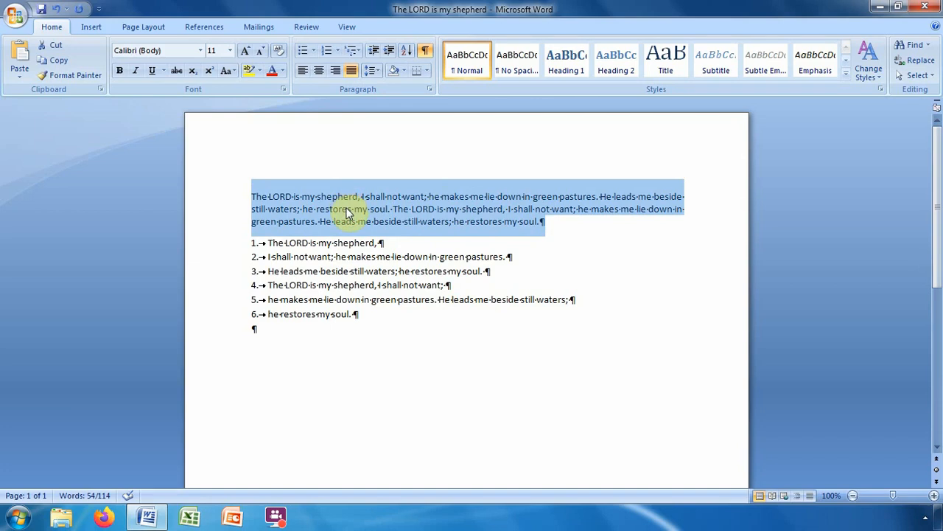
left_click(407, 73)
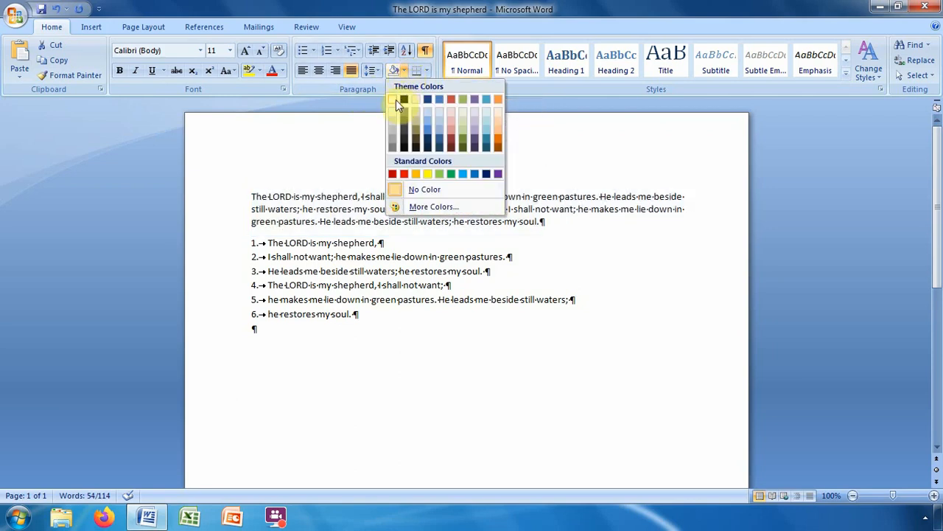
left_click(439, 173)
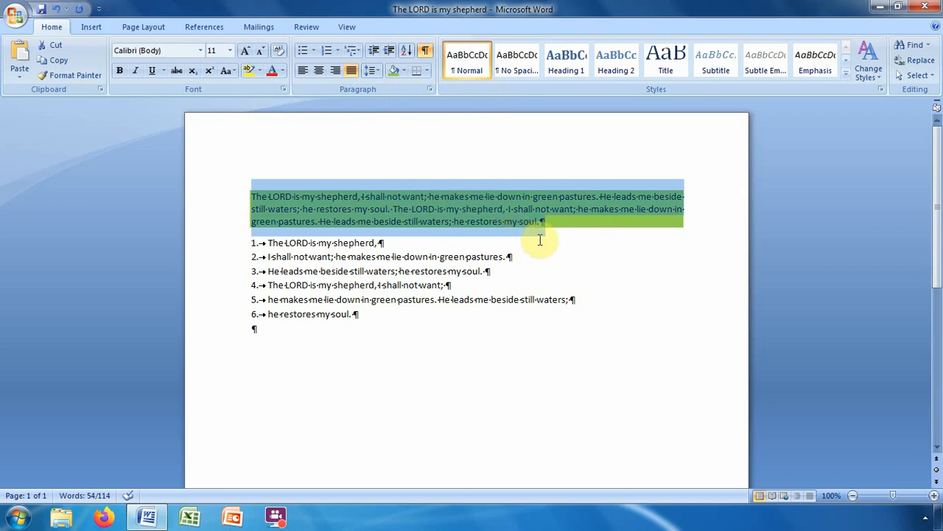
left_click(617, 259)
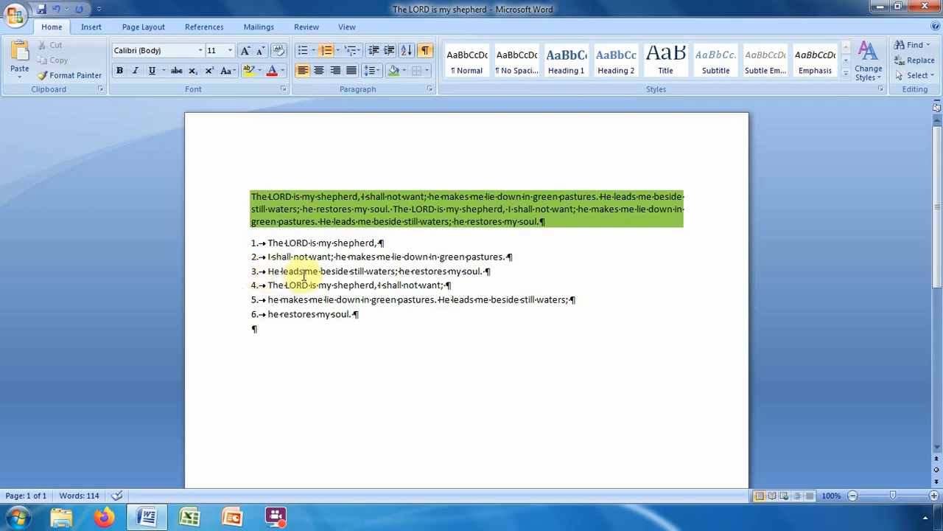
left_click(428, 74)
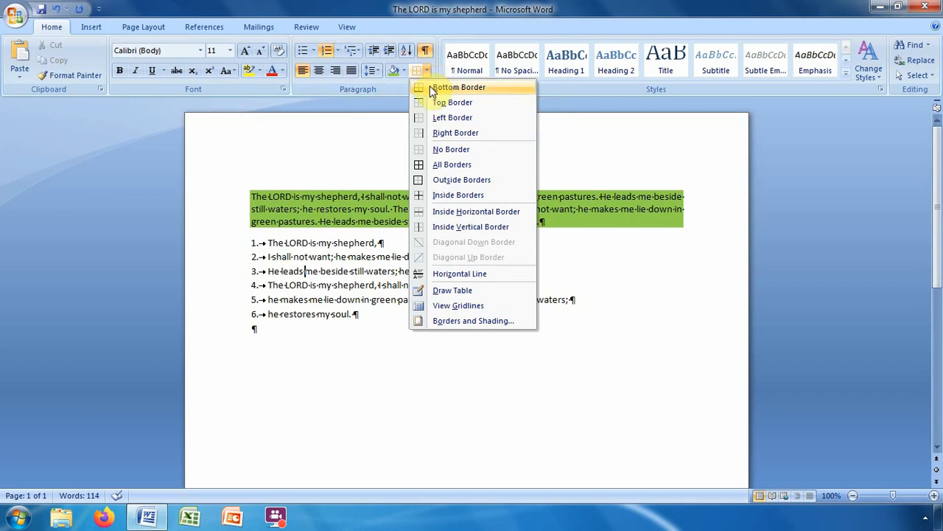
left_click(431, 87)
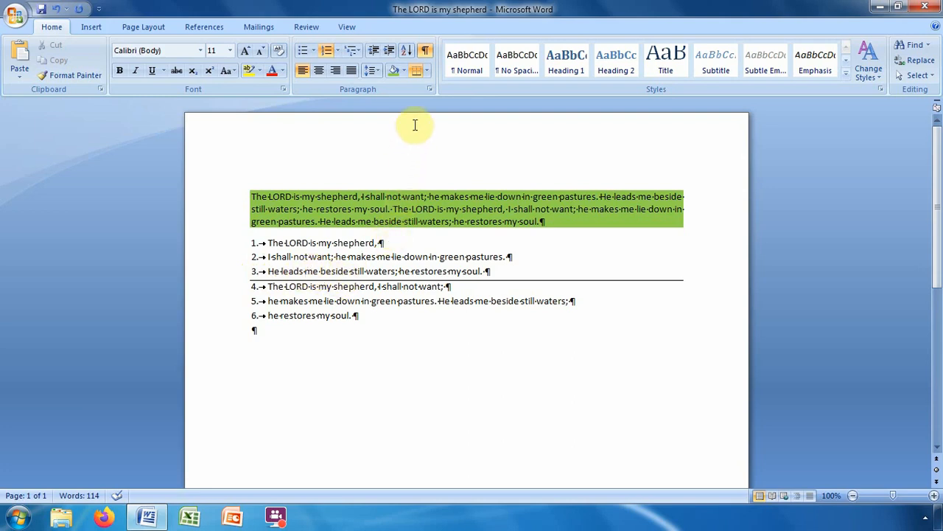
left_click(428, 71)
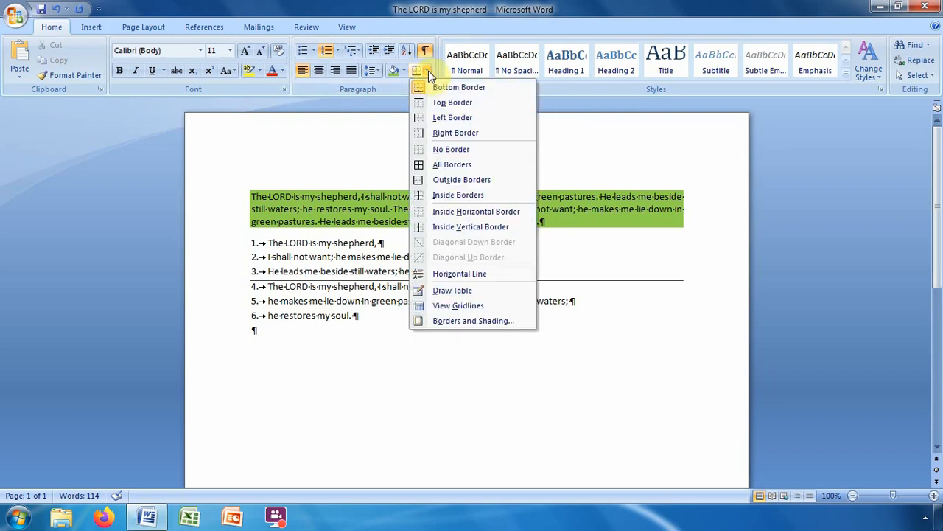
left_click(464, 152)
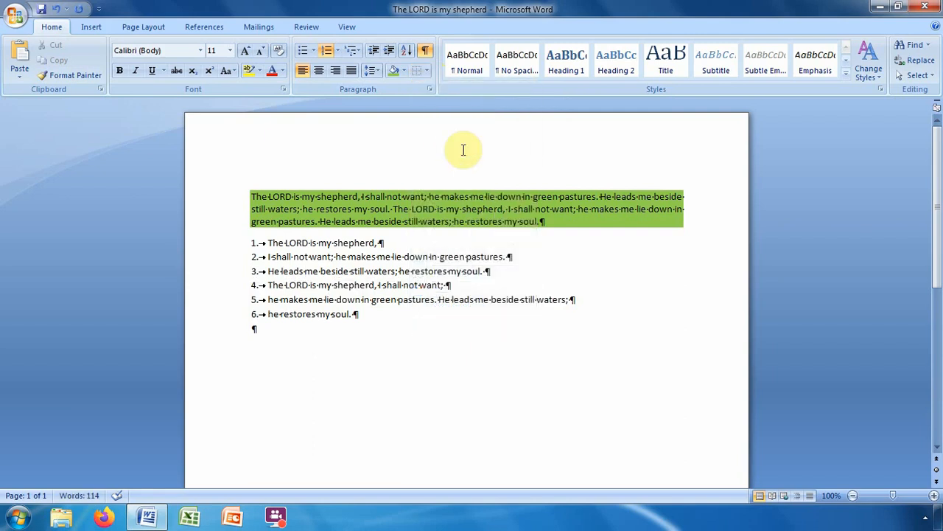